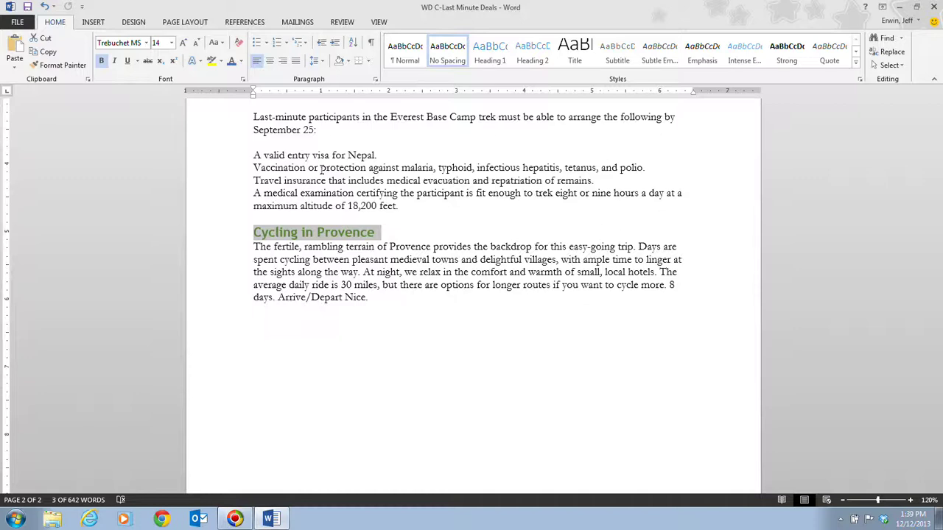
Show the formatting marks and increase the line spacing of the italic introductory paragraph below the title.
key(ctrl+Home)
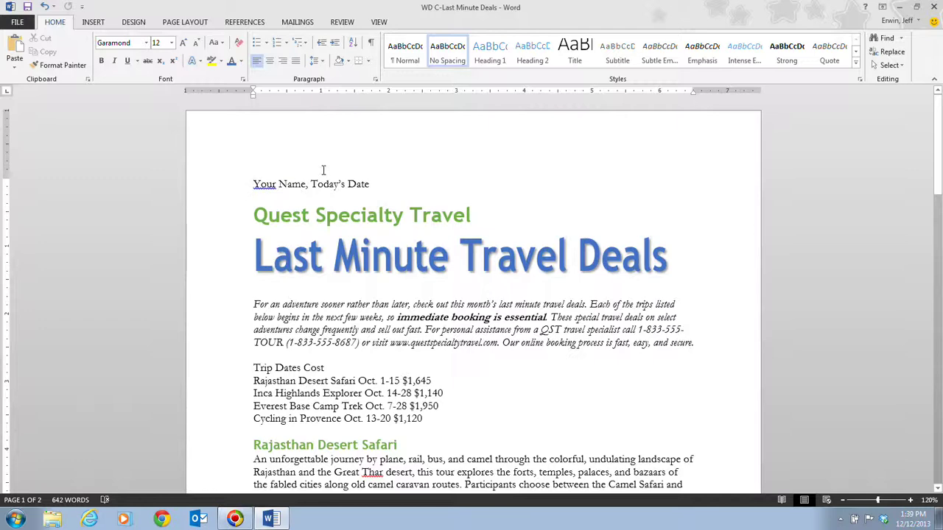
click(371, 43)
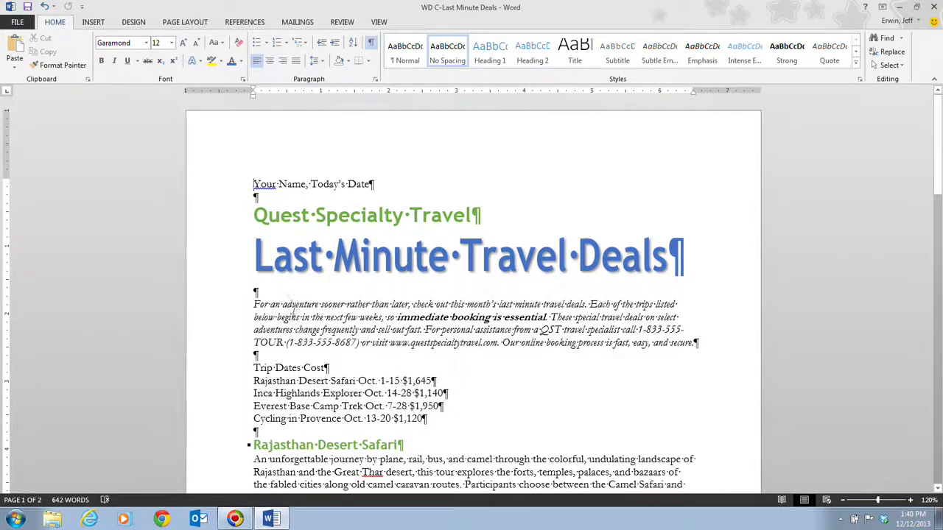
click(285, 304)
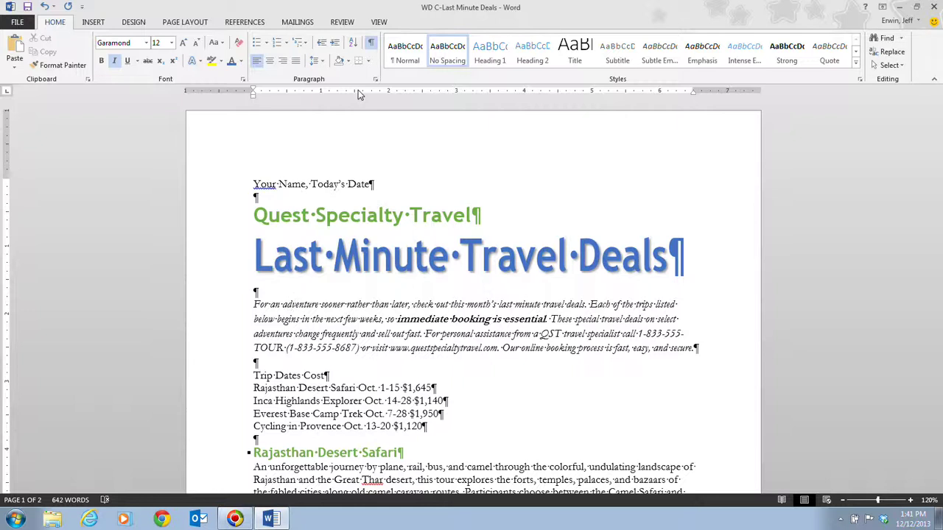
Increase the line spacing of the five-line trip list from "Trip Dates Cost" through the Cycling in Provence price line.
scroll(358, 209, down, 3)
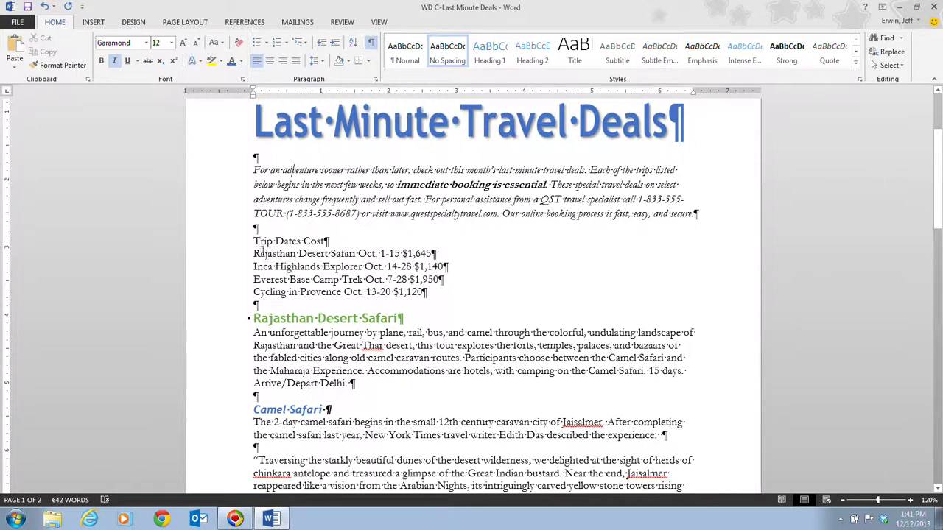
drag(254, 241, 421, 293)
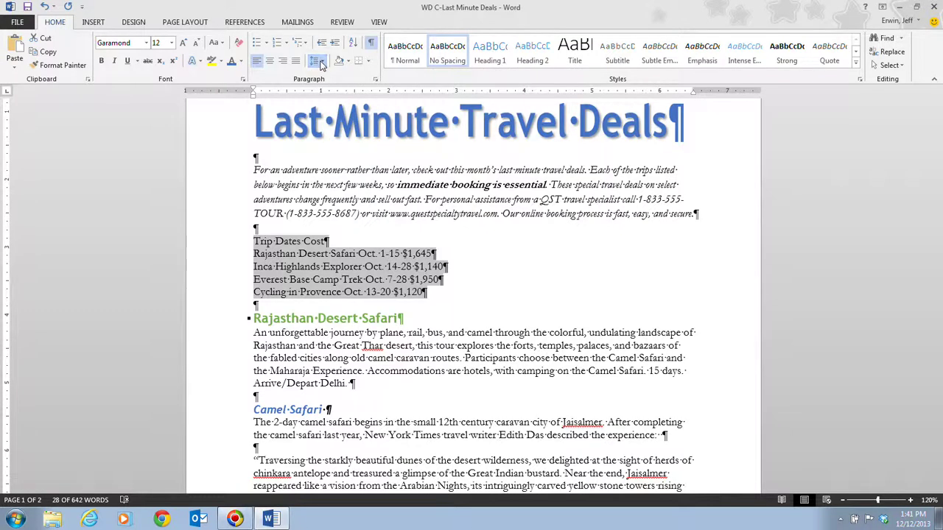
click(379, 107)
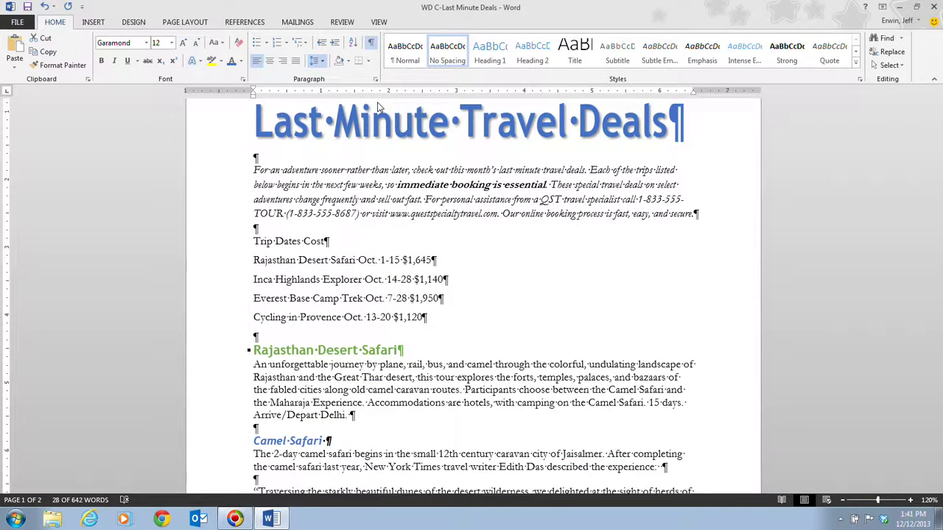
key(ctrl+z)
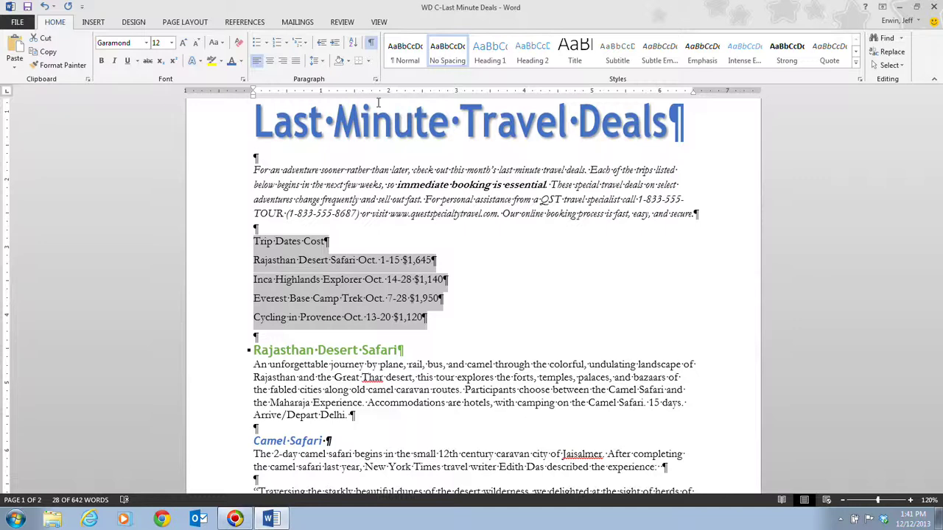
Set the paragraph spacing after the Rajasthan Desert Safari and Inca Highlands Explorer headings to 6 pt.
scroll(378, 103, down, 3)
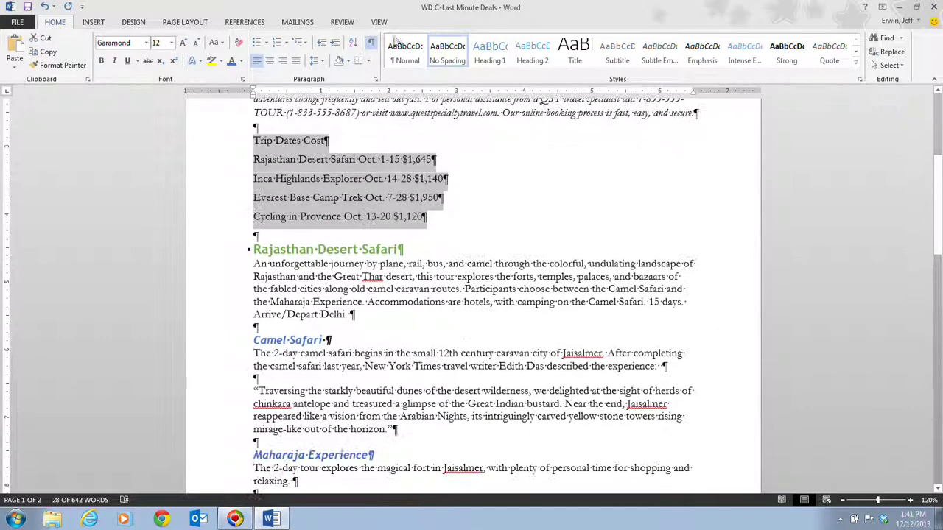
click(332, 249)
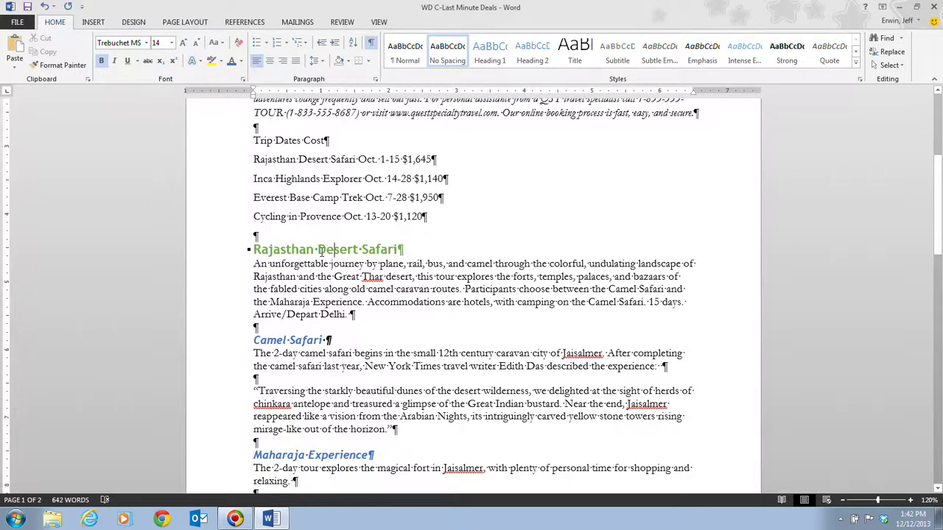
click(192, 24)
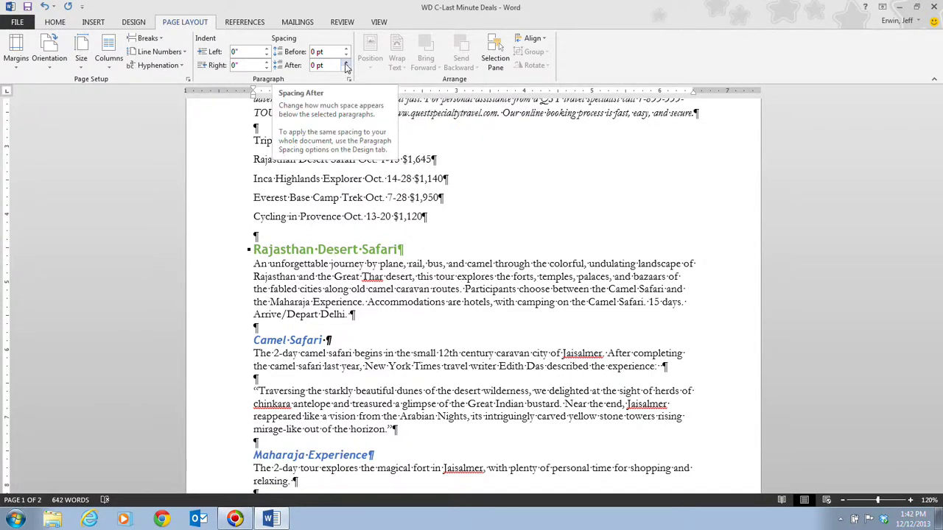
click(346, 63)
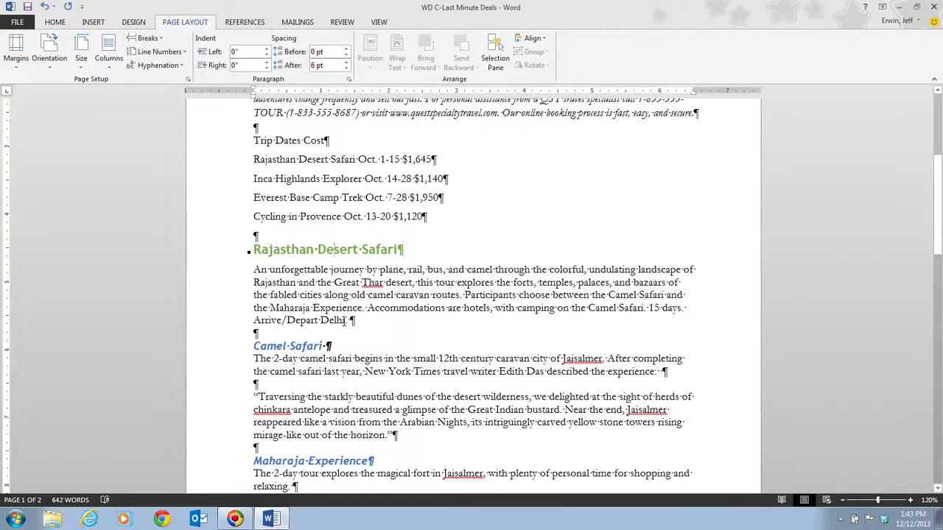
scroll(344, 321, down, 5)
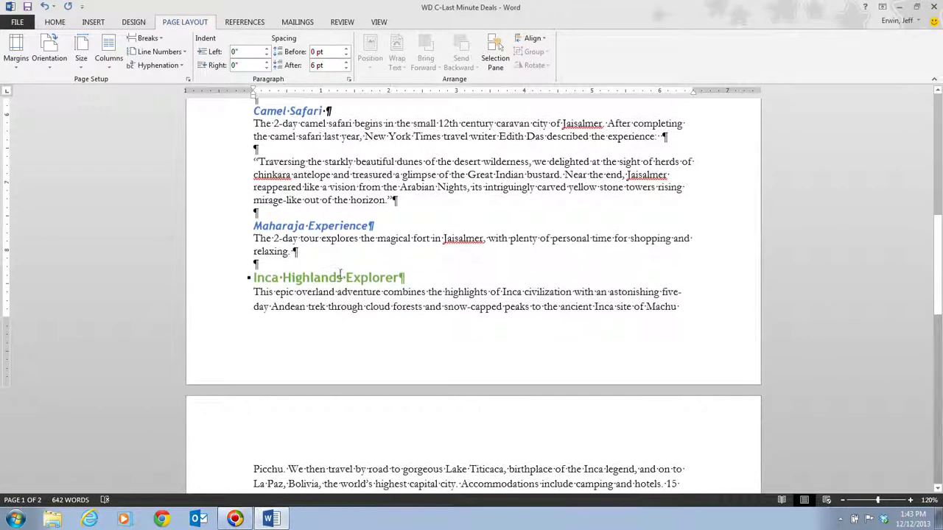
click(339, 275)
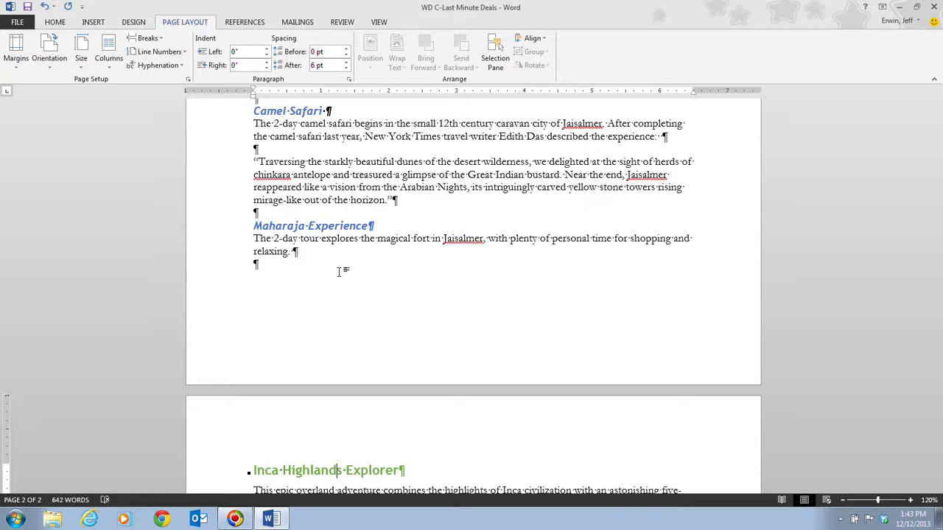
Set the paragraph spacing after the Everest Base Camp Trek and Cycling in Provence headings to 6 pt.
scroll(339, 272, down, 6)
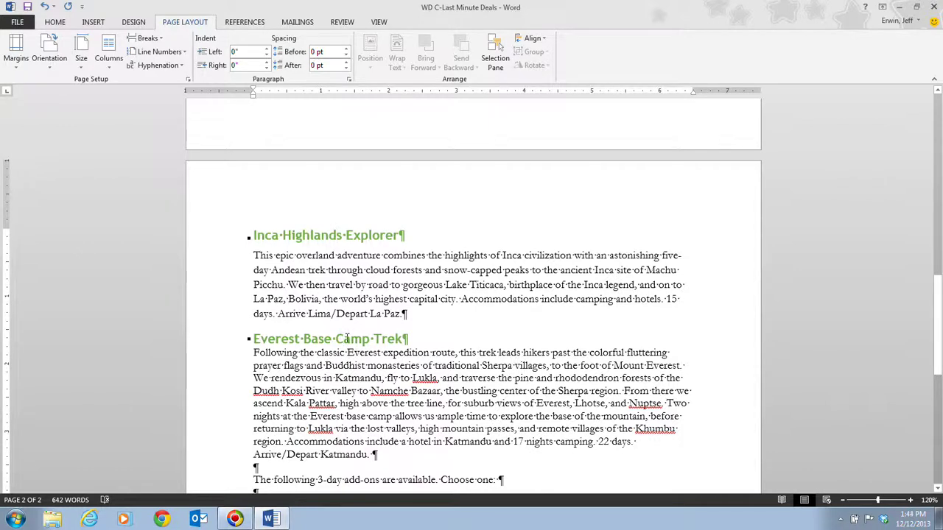
click(344, 339)
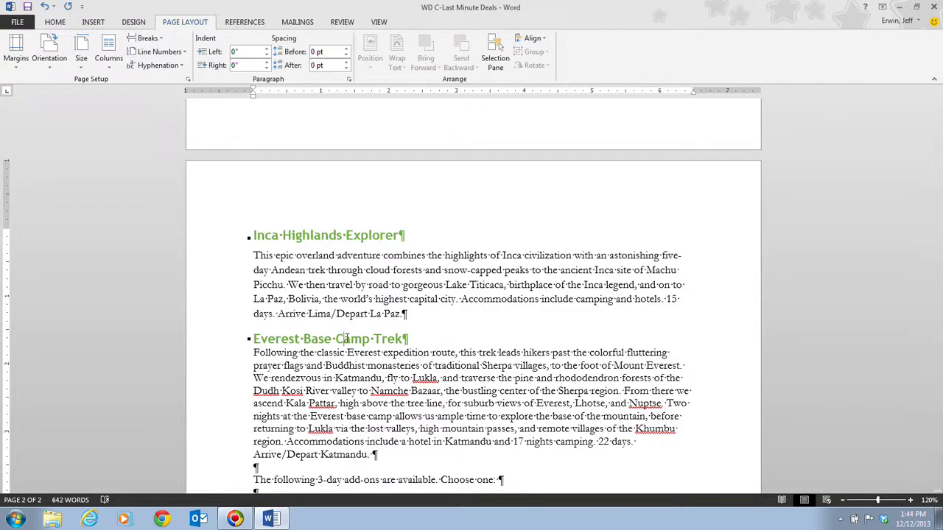
click(254, 339)
drag(254, 338, 403, 341)
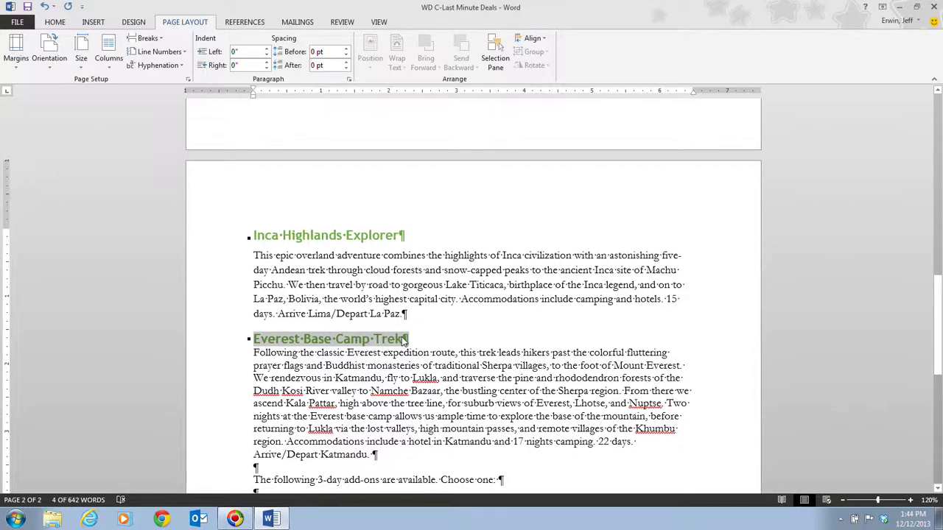
scroll(403, 341, down, 1)
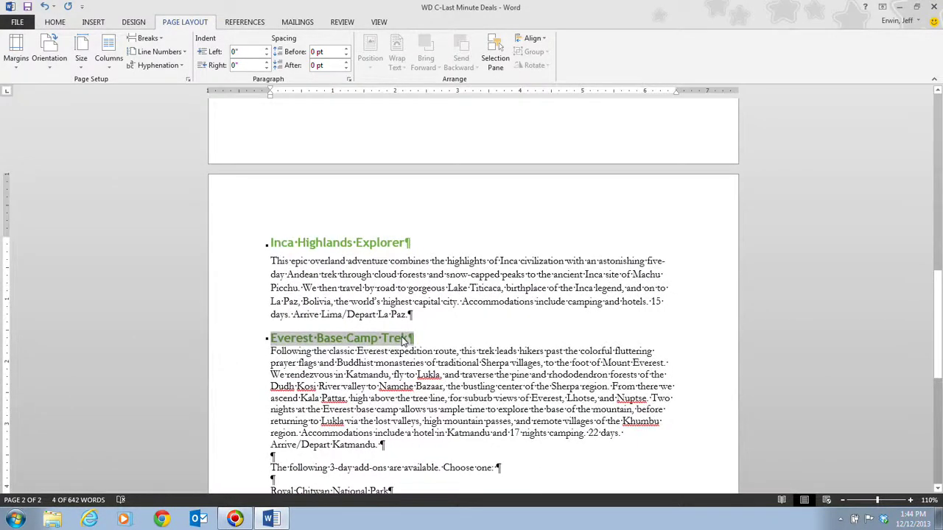
scroll(403, 341, up, 1)
drag(941, 313, 941, 351)
scroll(552, 360, down, 6)
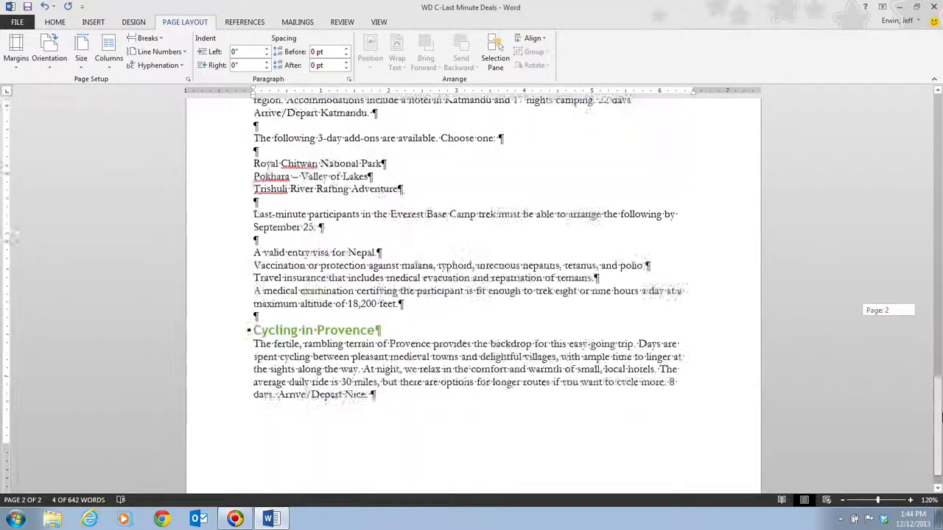
drag(252, 267, 372, 277)
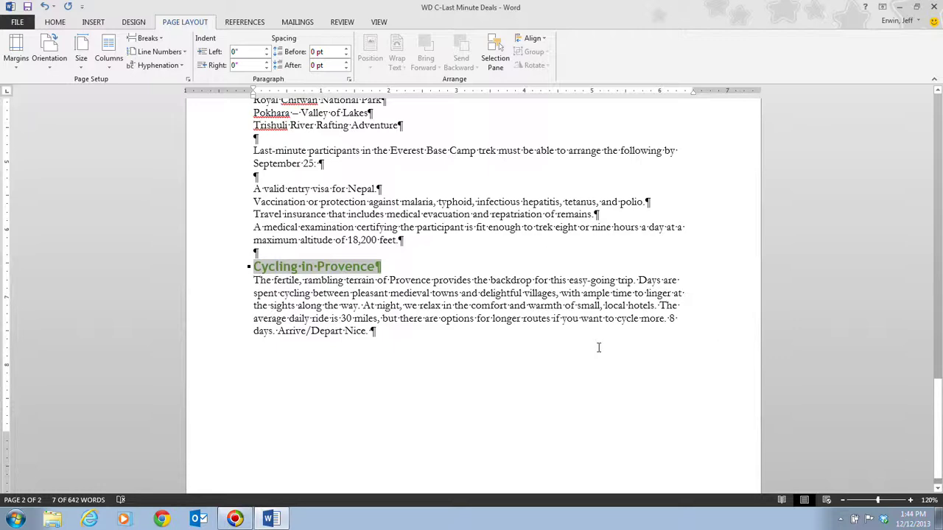
drag(936, 427, 939, 381)
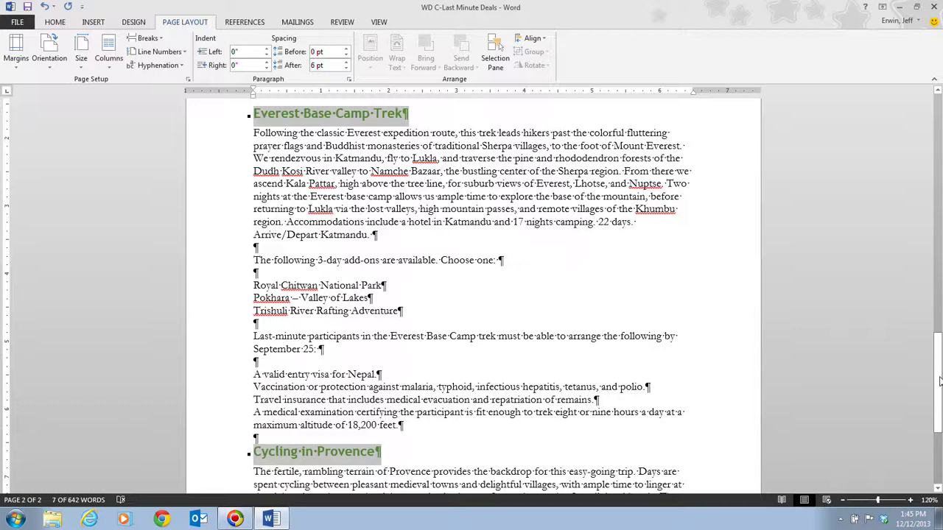
Set the paragraph spacing before the Last Minute Travel Deals title to 12 pt.
key(ctrl+Home)
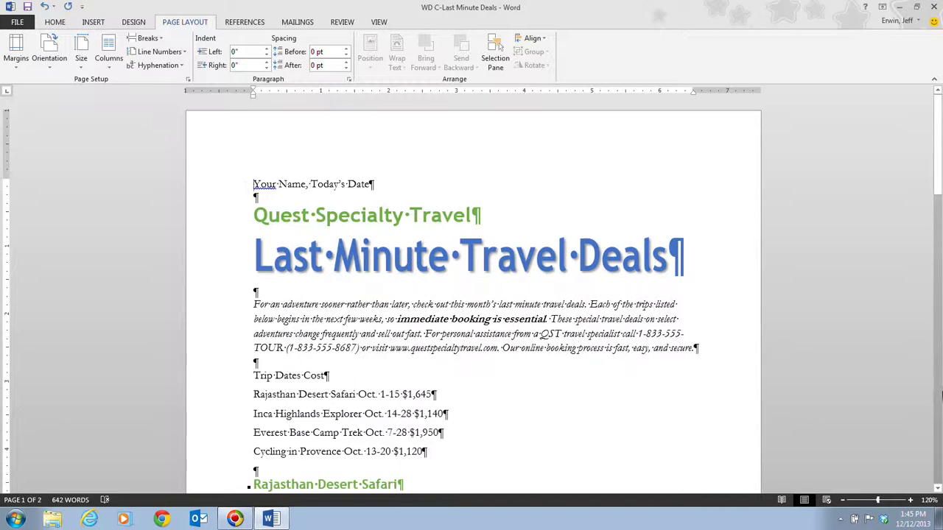
click(489, 261)
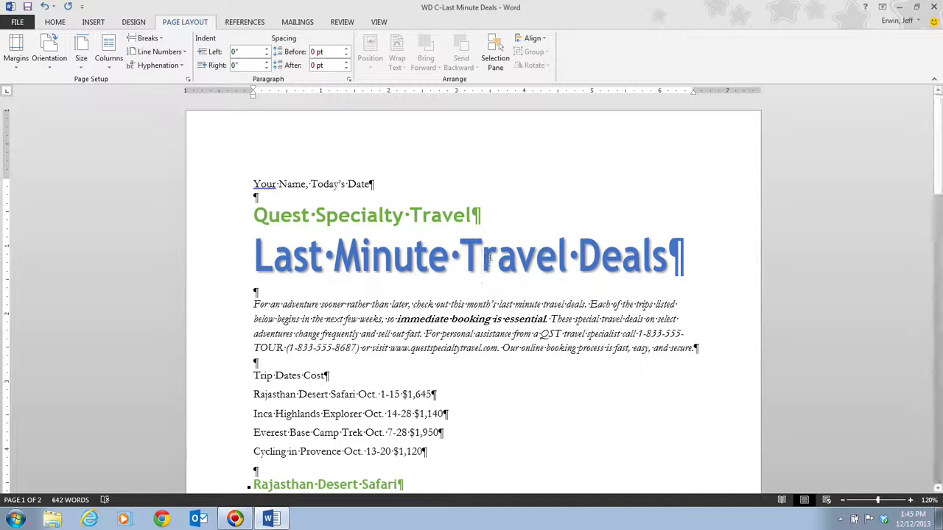
click(346, 49)
click(346, 49)
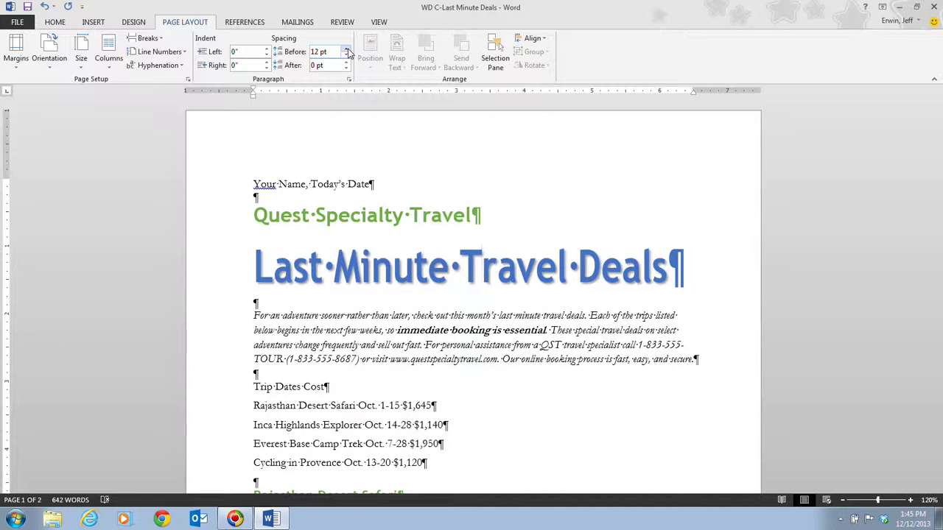
Hide the paragraph marks and other formatting symbols in the document.
click(49, 24)
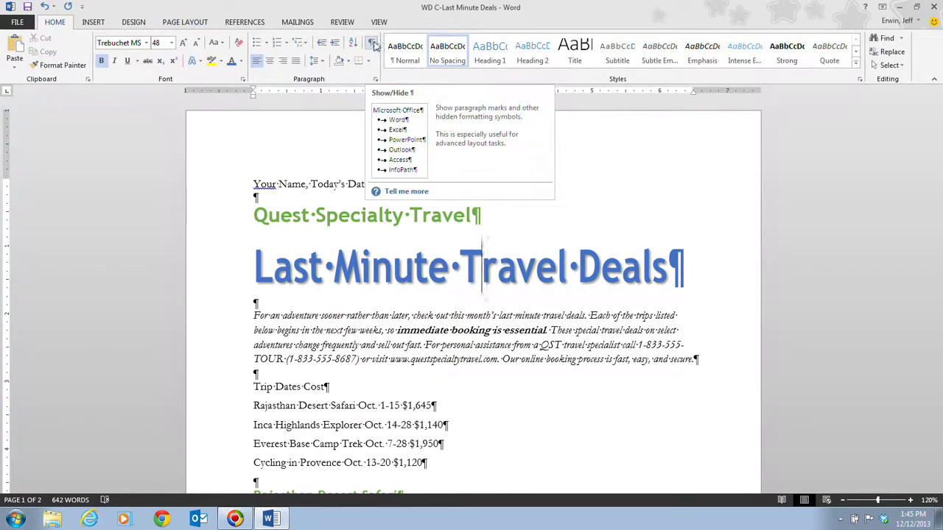
click(373, 44)
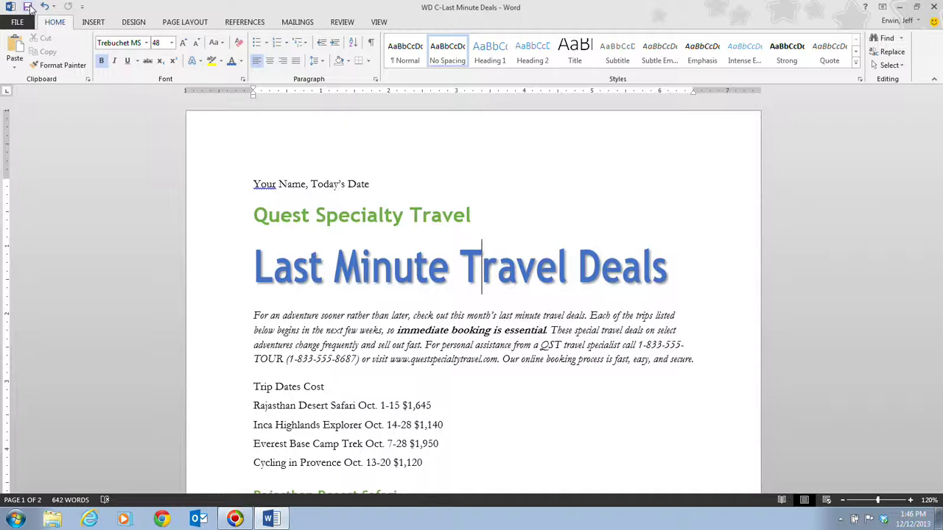
Examine the gallery of text styles and the document style sets, including the options for resetting or saving a set.
click(856, 66)
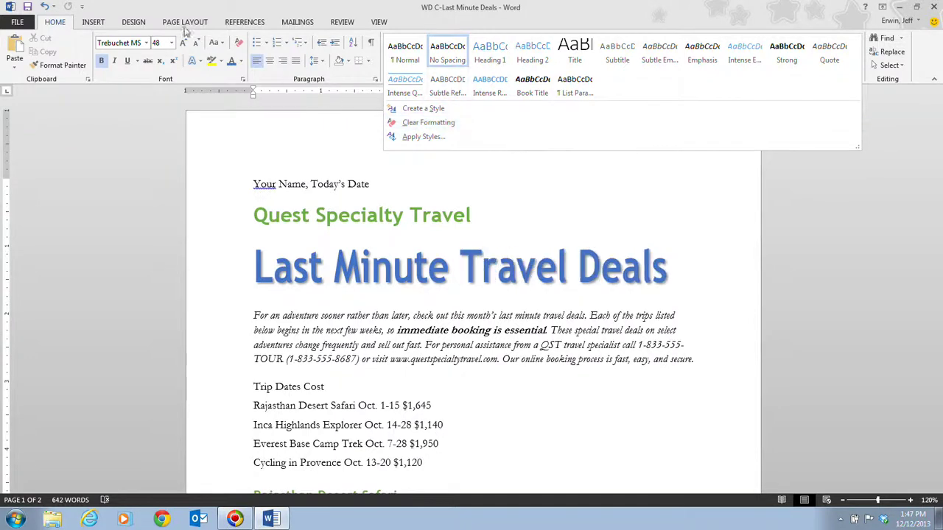
click(132, 25)
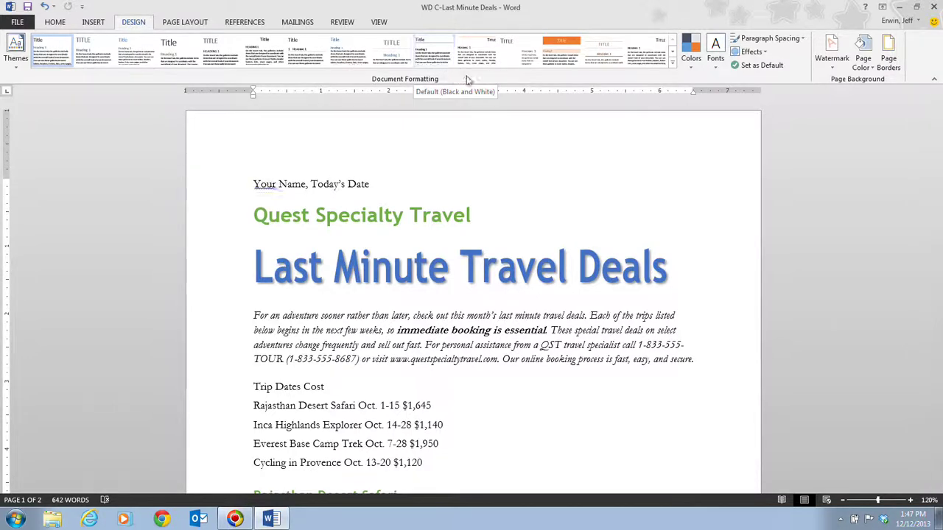
click(672, 65)
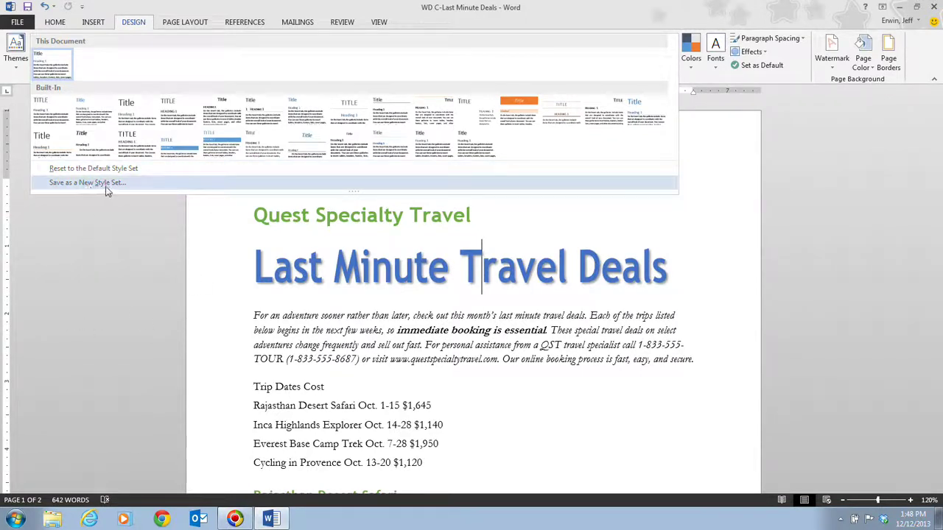
click(90, 308)
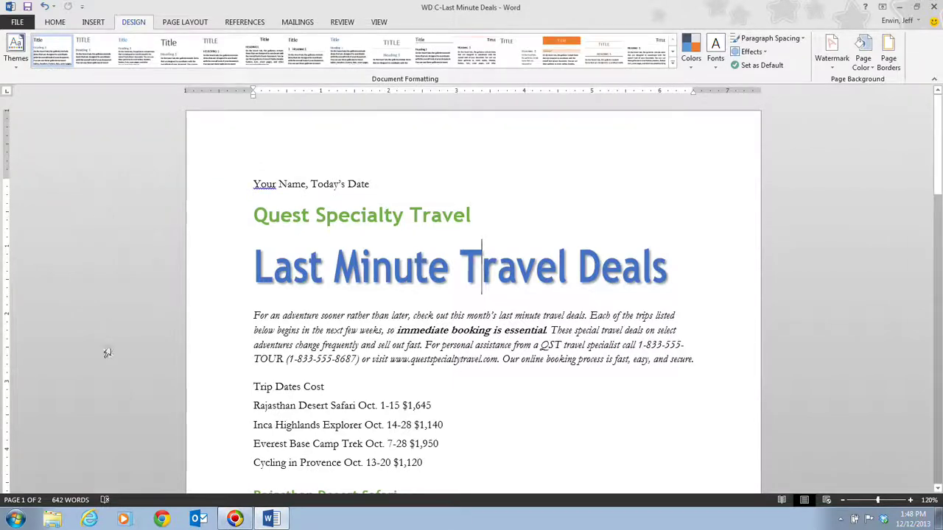
click(55, 22)
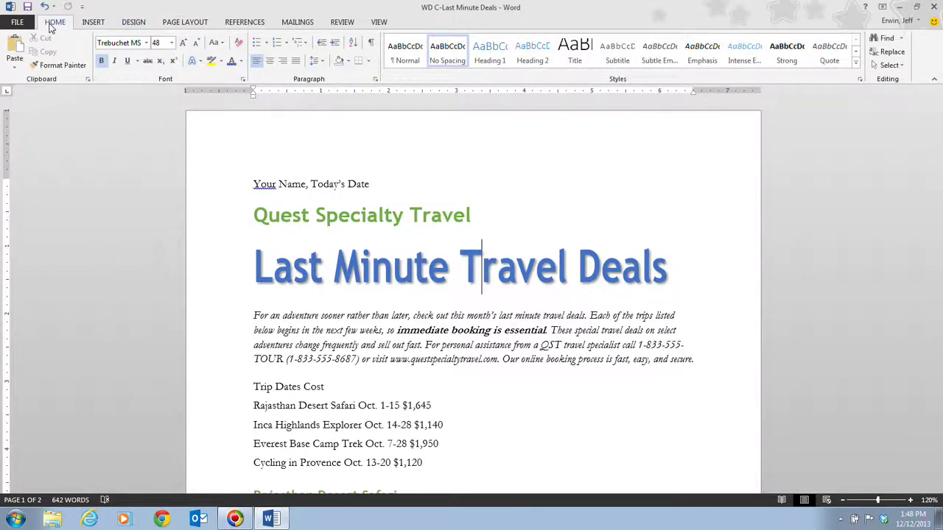